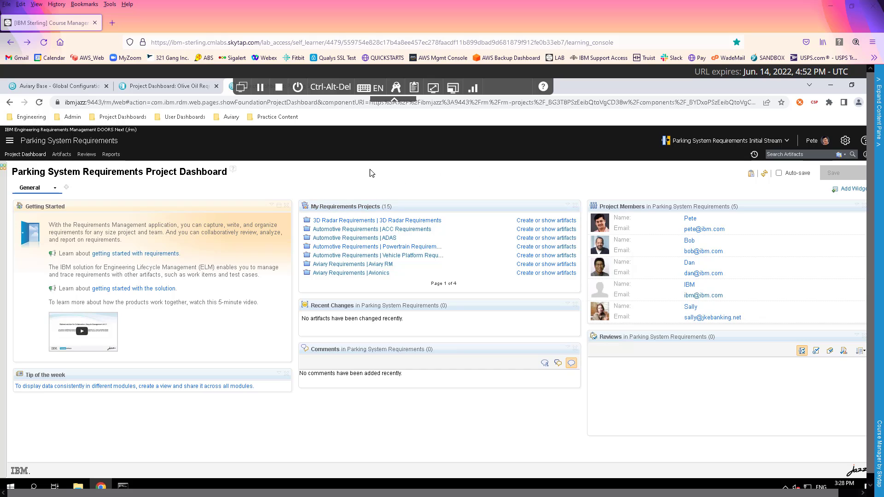
- Browse the artifacts of the Parking System Requirements project, check its collections, and return to the list of all artifacts
left_click(61, 155)
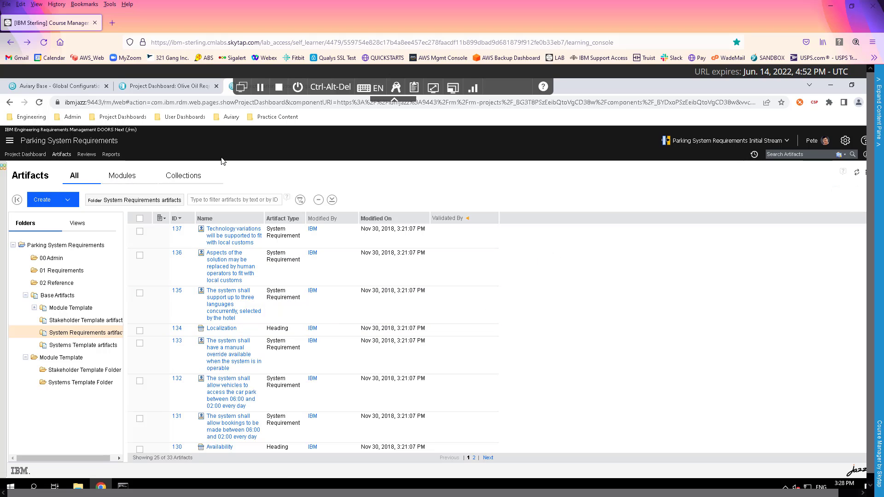
scroll(483, 282, "down", 10)
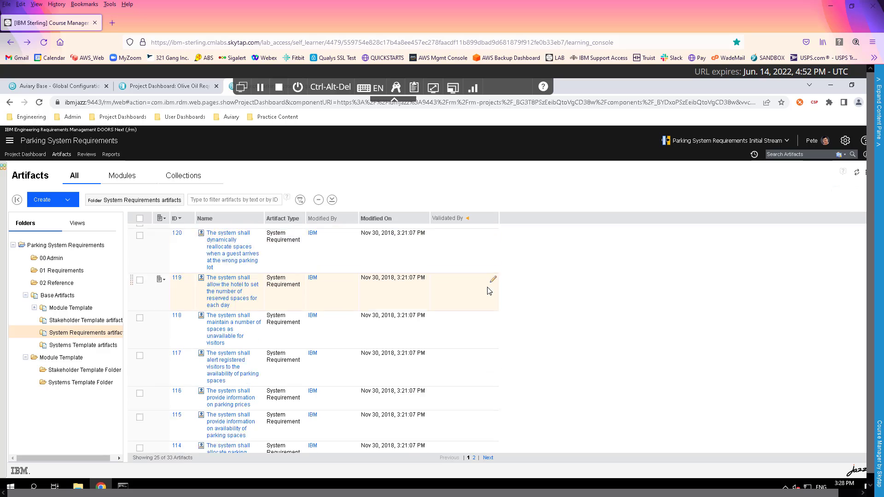
scroll(489, 291, "up", 10)
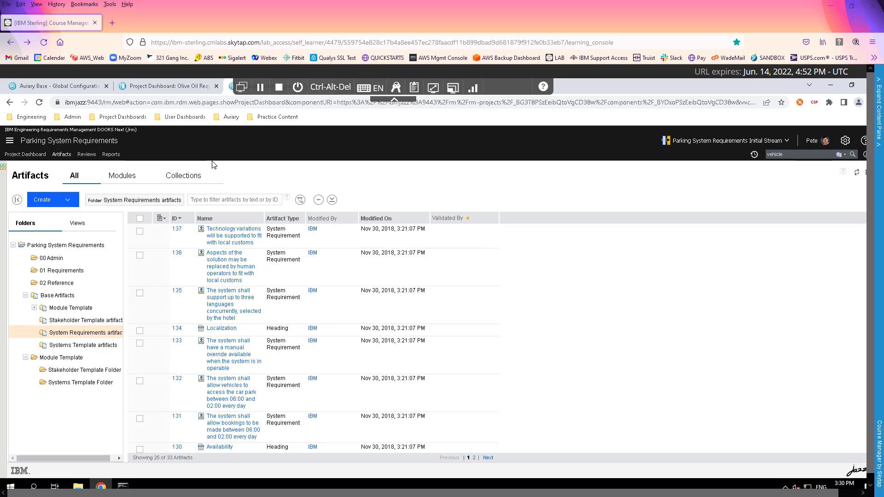
left_click(192, 179)
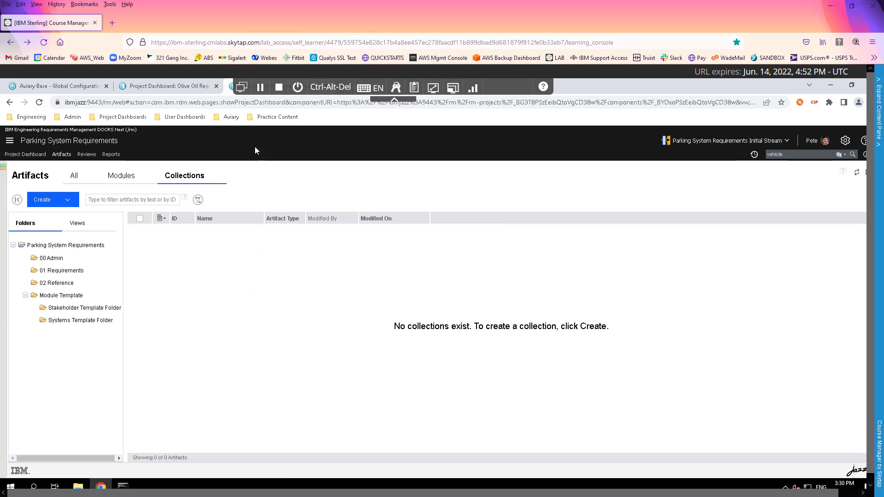
left_click(72, 180)
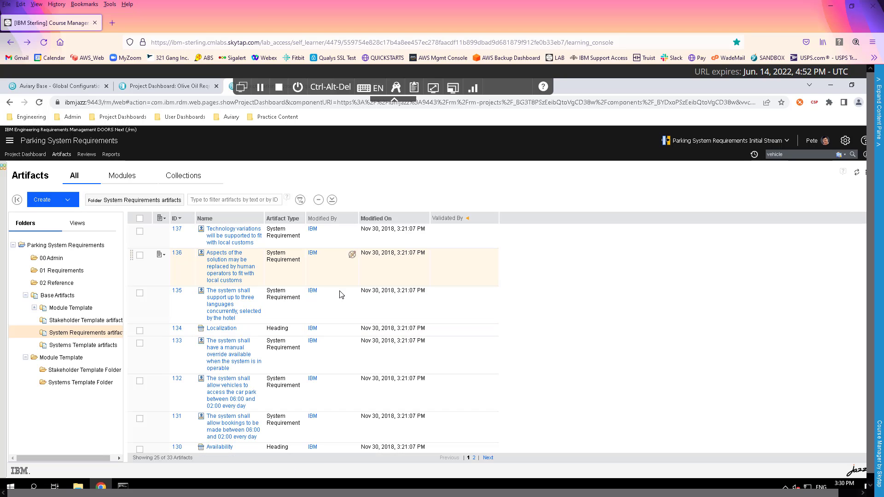
- Filter the system requirements artifacts to those whose Full Text contains "vehicle", with the saved views list shown
left_click(77, 224)
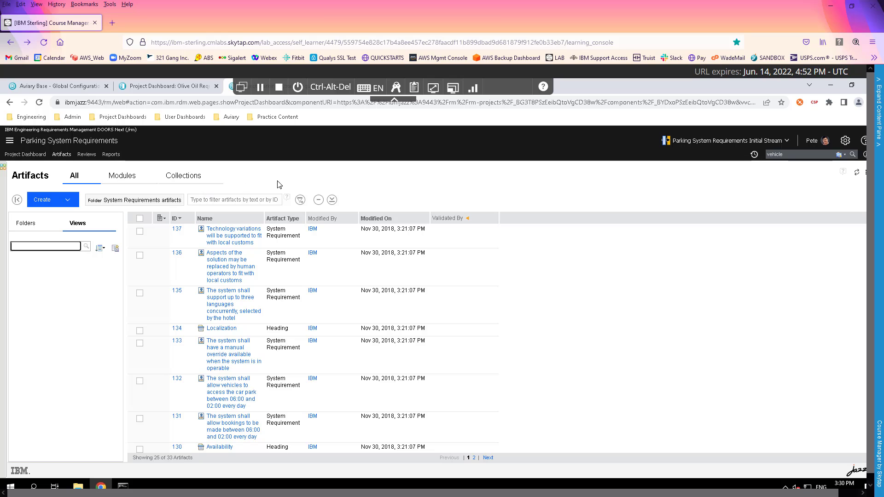
left_click(300, 201)
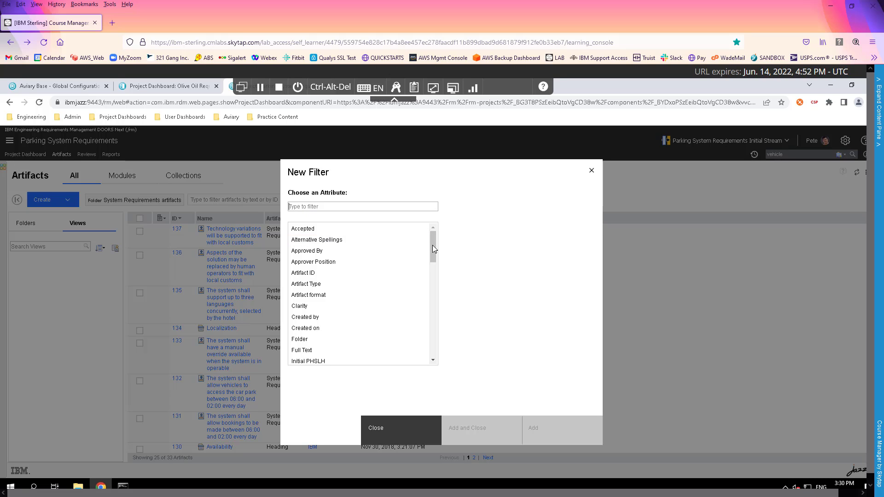
scroll(335, 295, "down", 1)
left_click(335, 300)
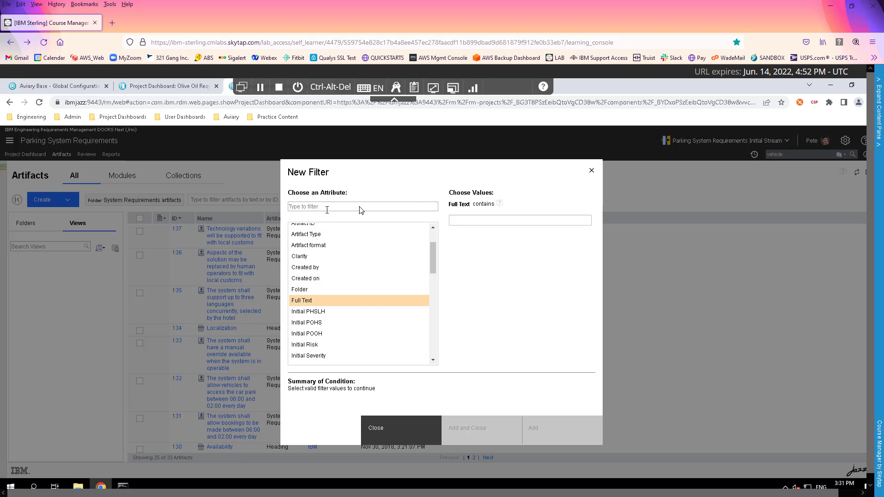
left_click(475, 220)
type("vehicle")
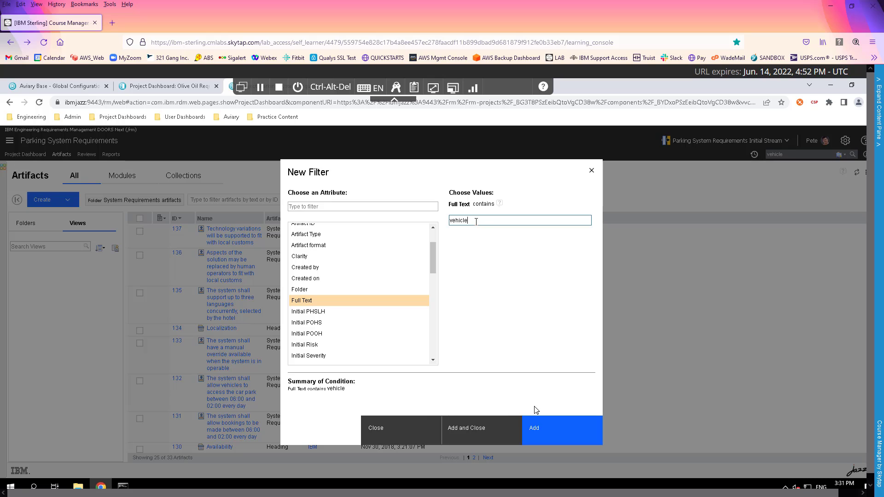
left_click(482, 429)
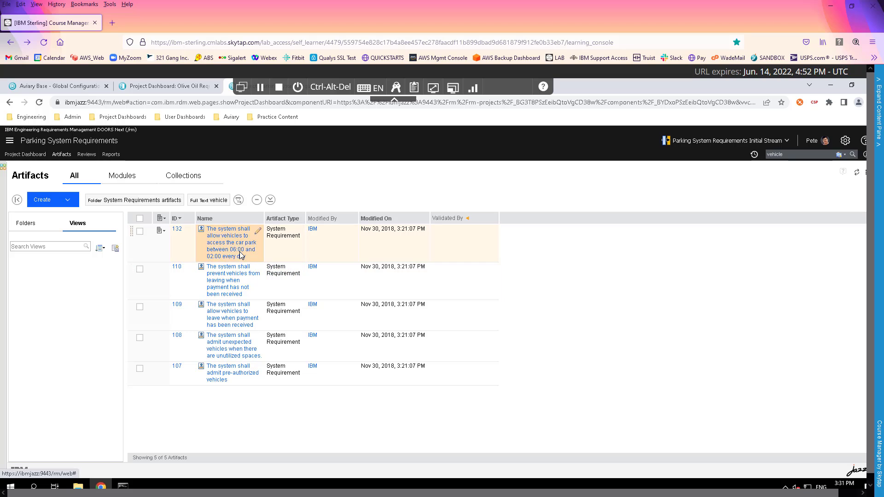
right_click(256, 272)
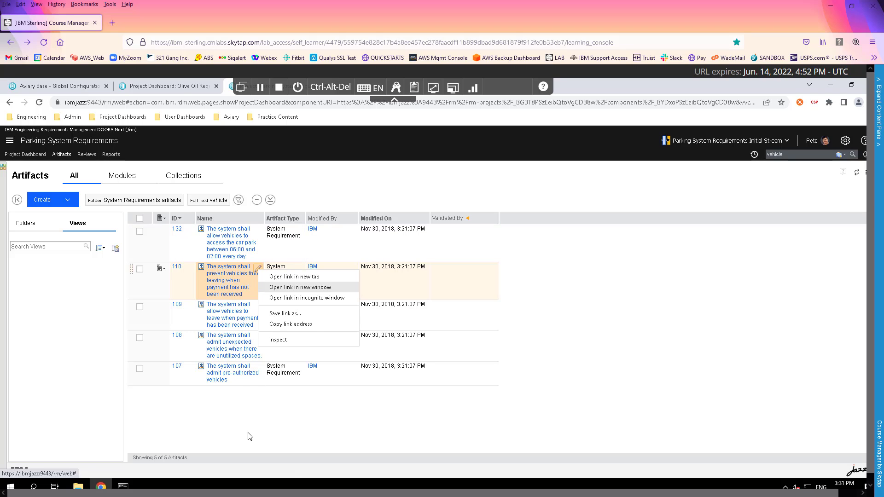
left_click(241, 418)
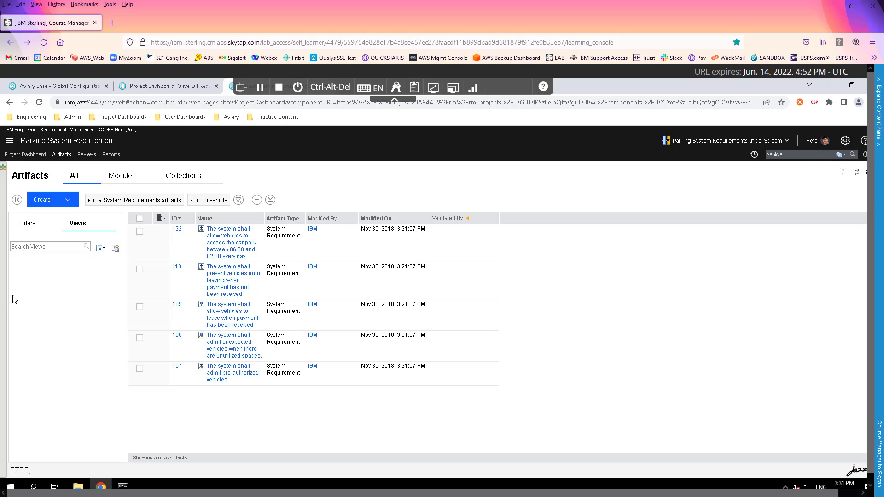
- Save the filtered artifact list as a new personal view named "Vehicles"
left_click(116, 249)
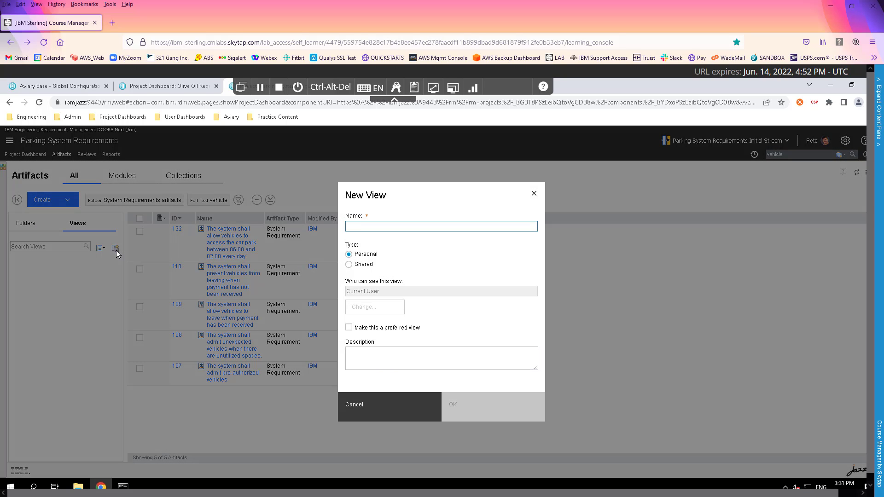
type("Vehicles")
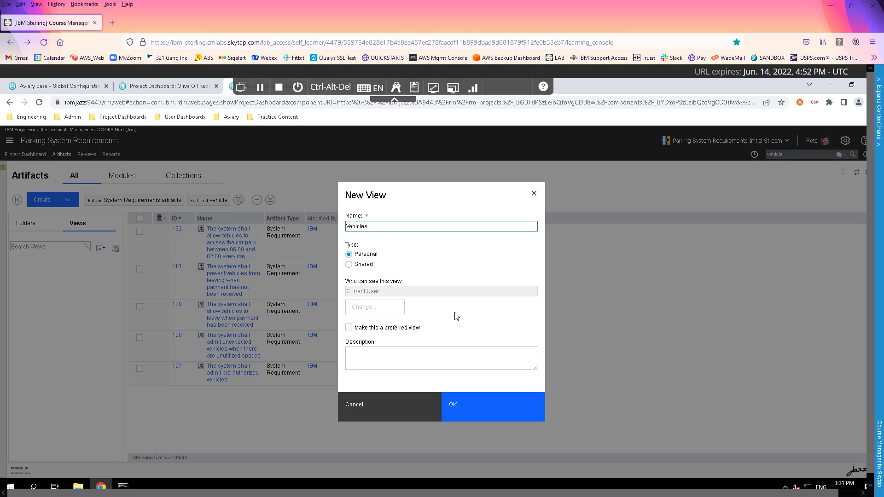
left_click(479, 415)
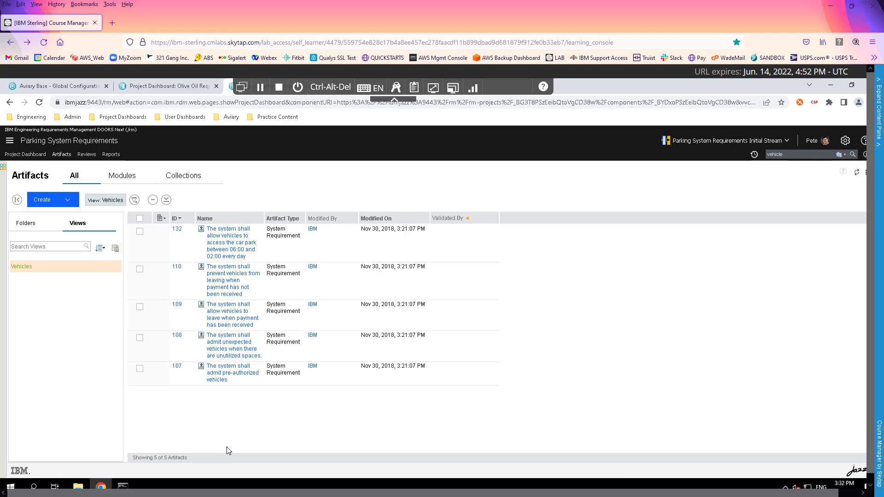
- Add all the artifacts in the Vehicles view to a new Personal Collection named "Vehicles"
left_click(140, 218)
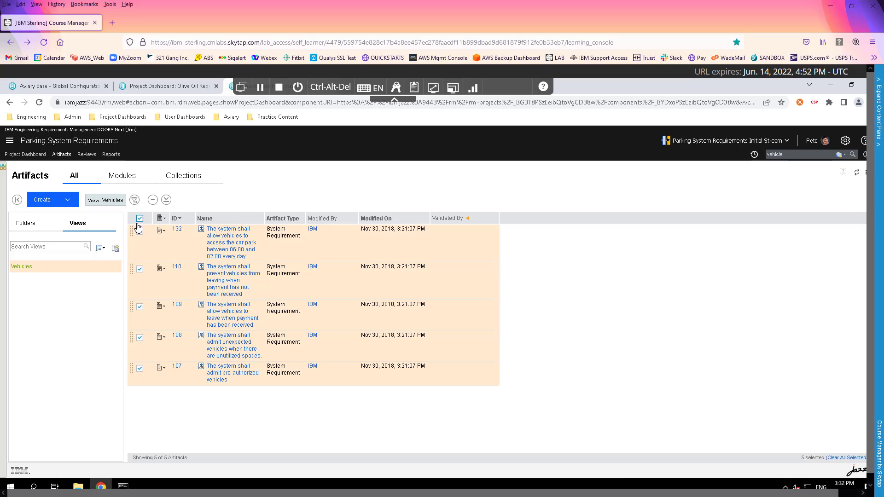
left_click(163, 234)
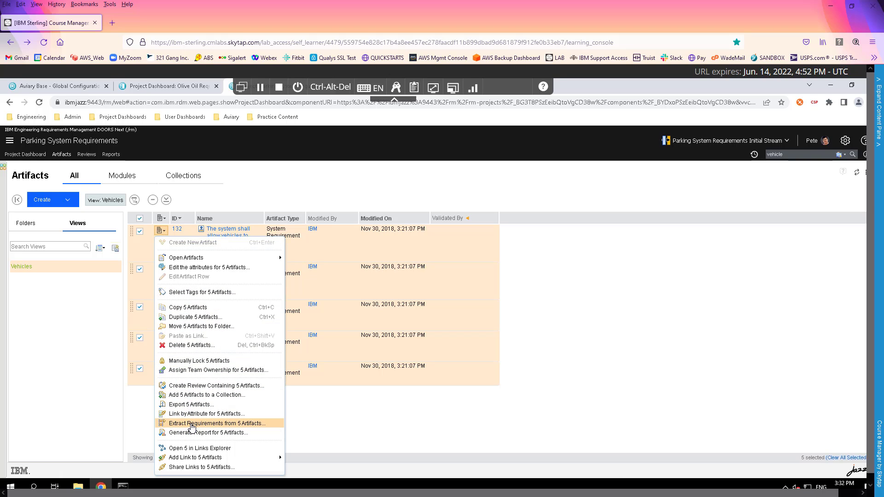
left_click(208, 394)
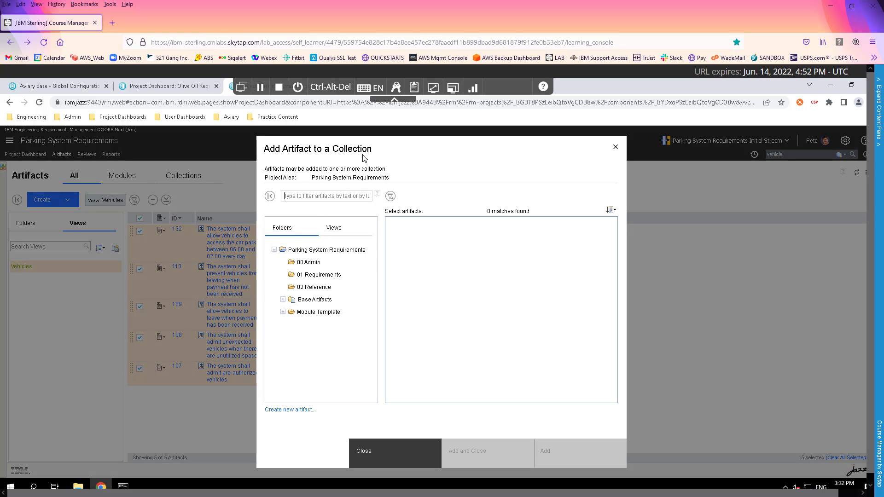
left_click(288, 414)
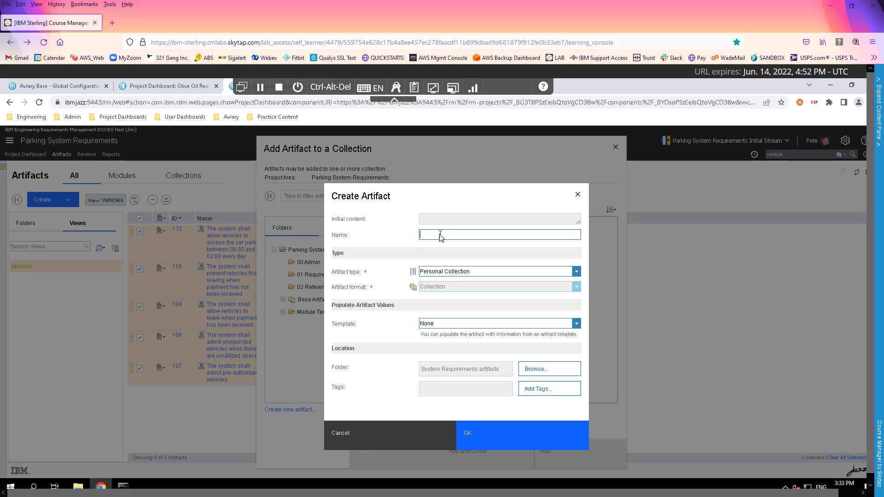
type("Vehicles")
left_click(511, 439)
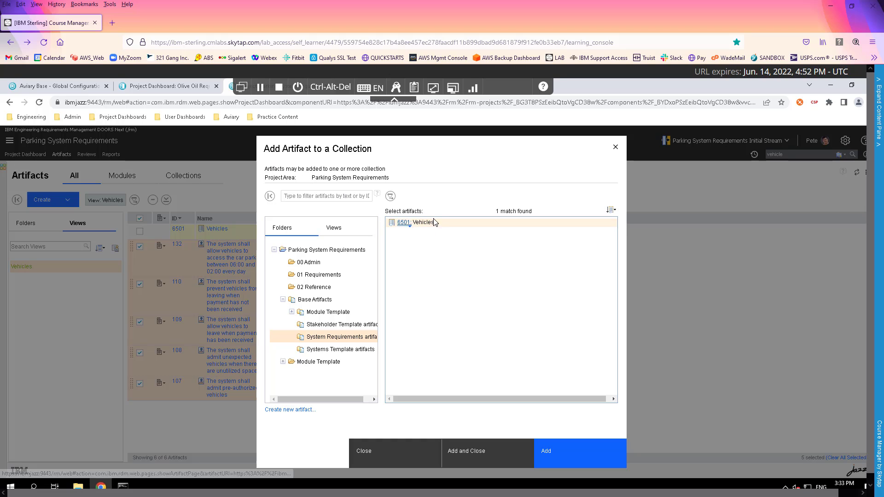
mouse_move(405, 225)
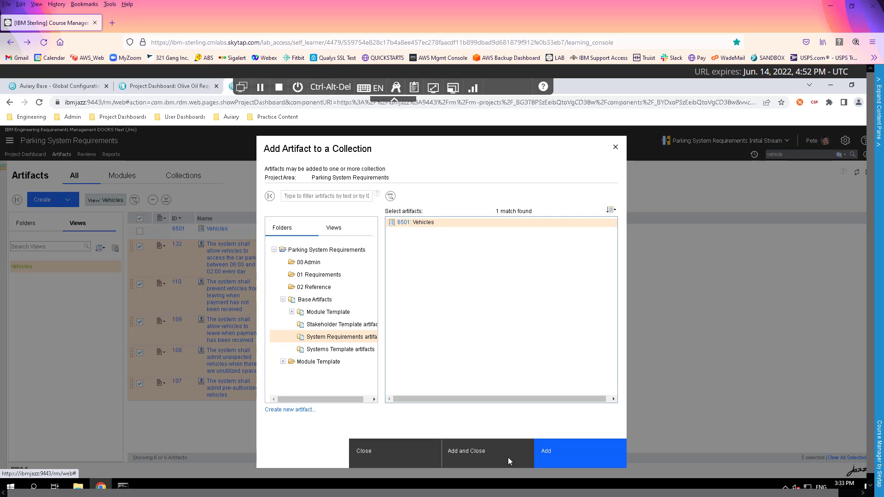
left_click(478, 459)
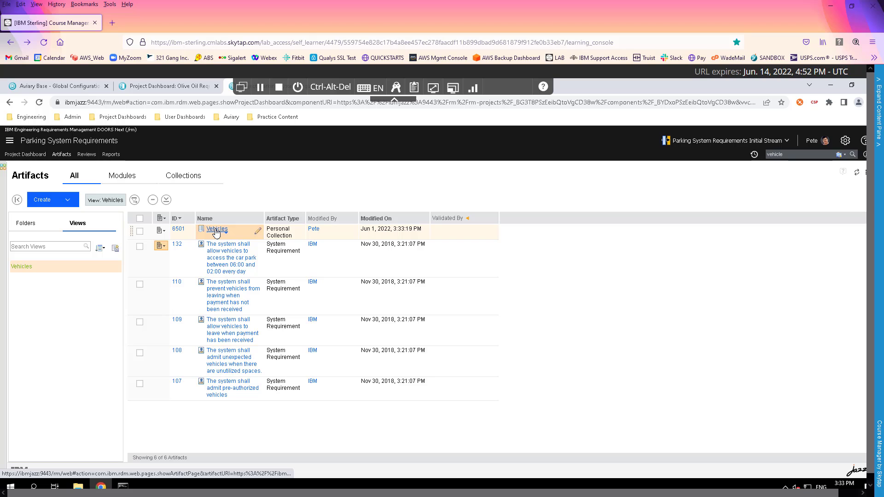
- Preview the new Vehicles collection, then open it from the project's collections
mouse_move(217, 231)
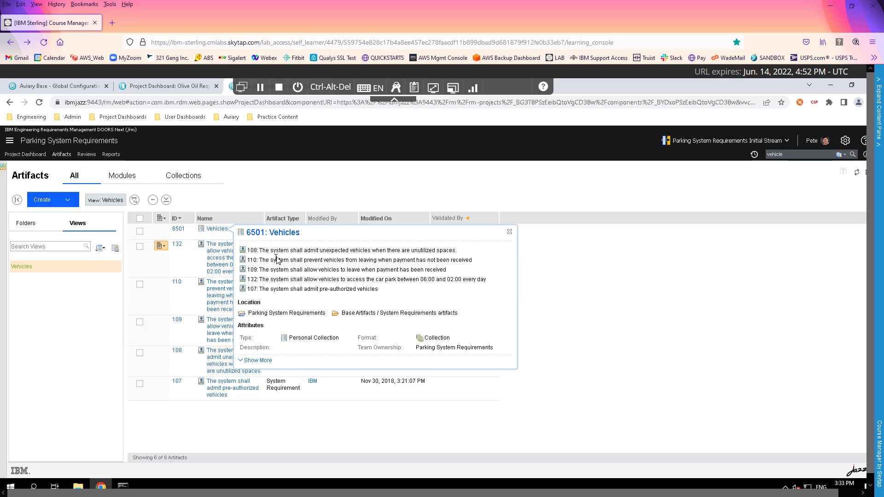
left_click(187, 175)
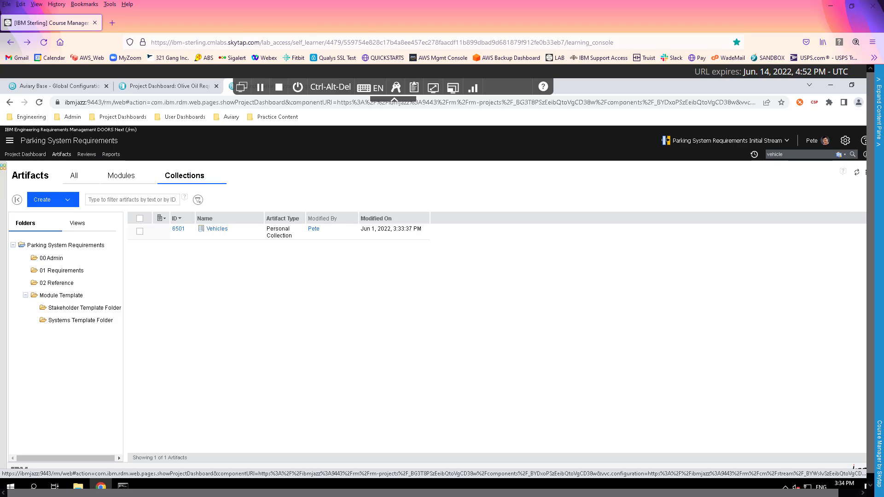
left_click(219, 234)
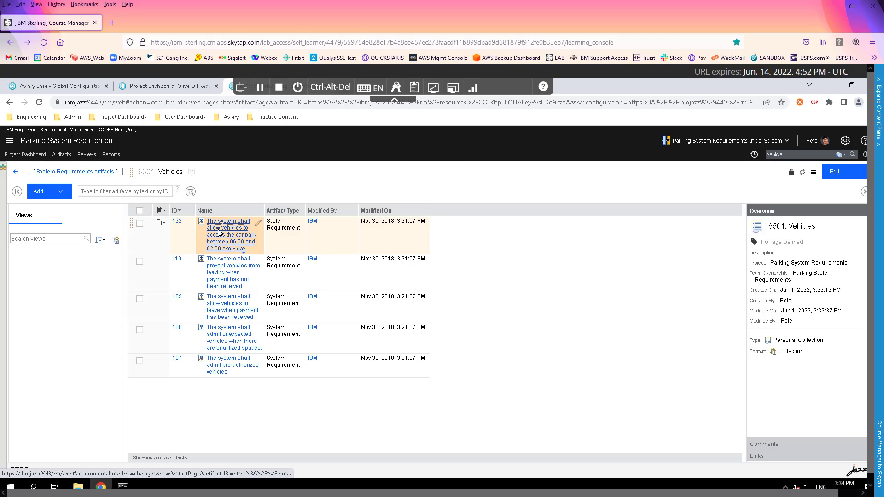
mouse_move(219, 233)
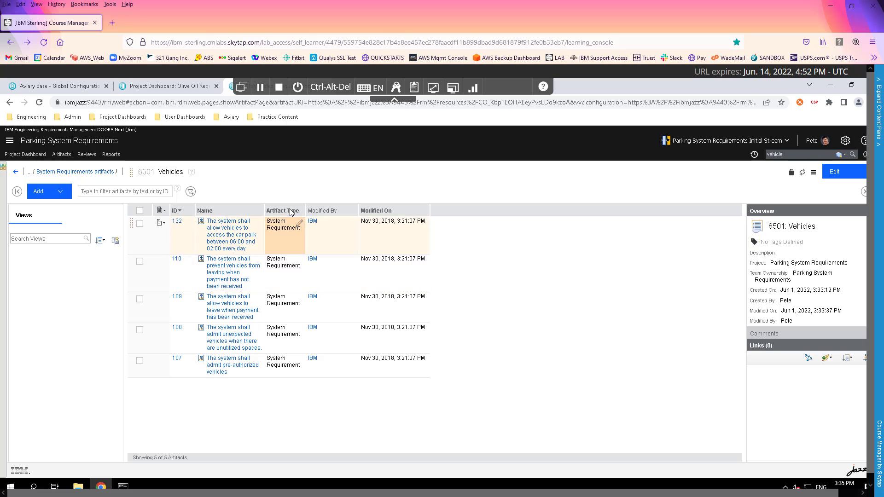
- Create a Validated By link from the Vehicles collection to the existing RMM Test Plan in the RMM Testing container
left_click(765, 333)
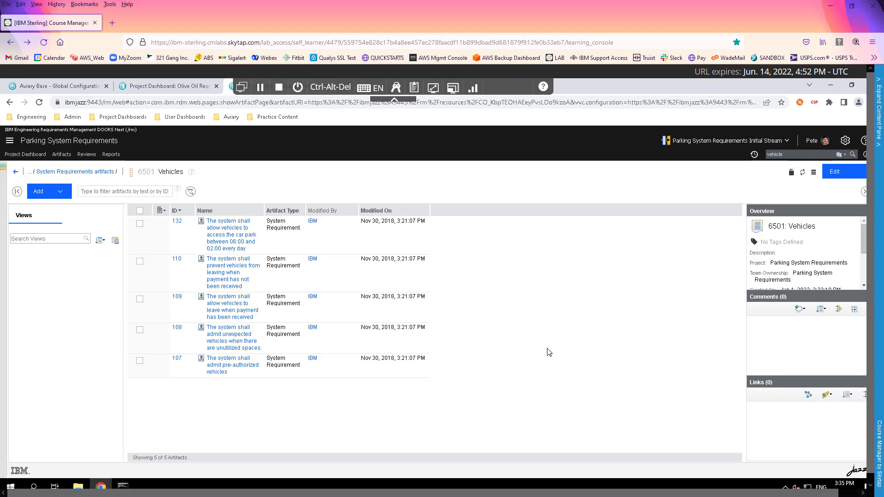
left_click(828, 395)
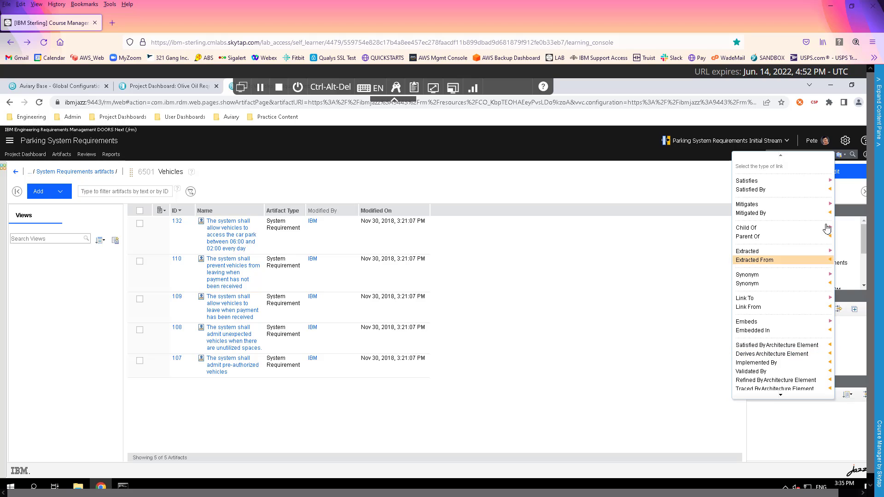
left_click(753, 371)
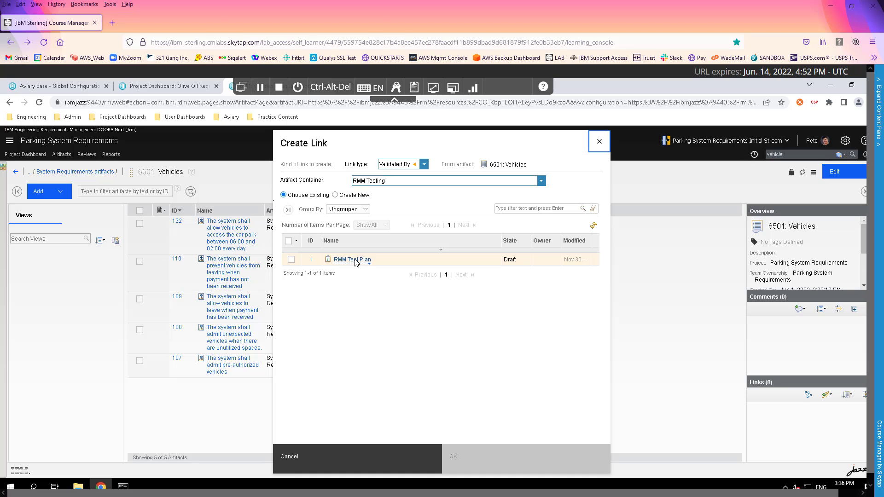
left_click(291, 260)
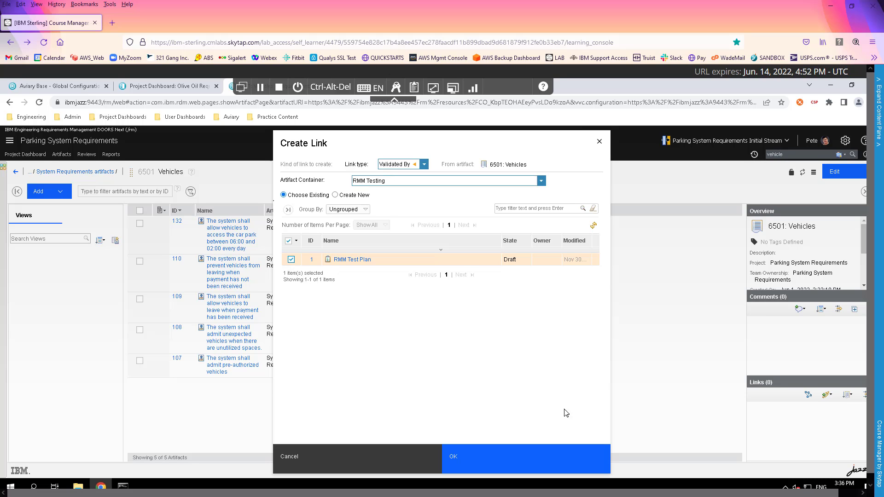
left_click(489, 457)
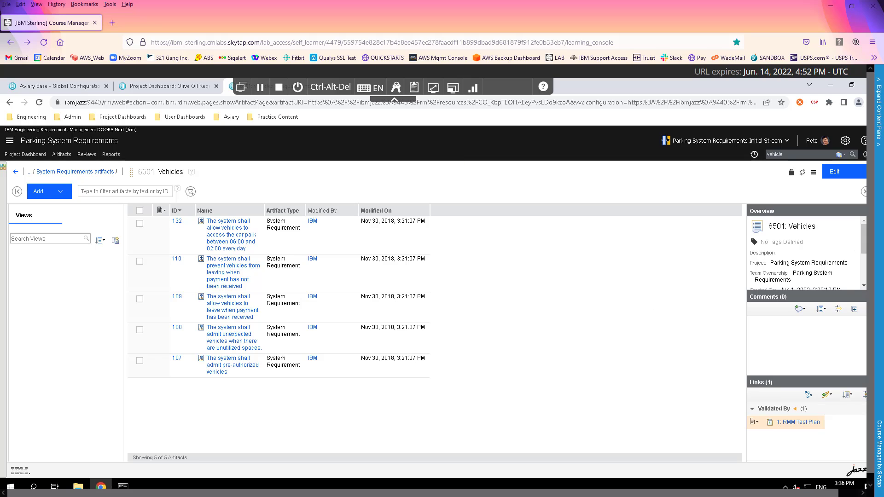
- Open the linked RMM Test Plan and examine the Vehicles collection under its Requirement Collection Links
mouse_move(792, 429)
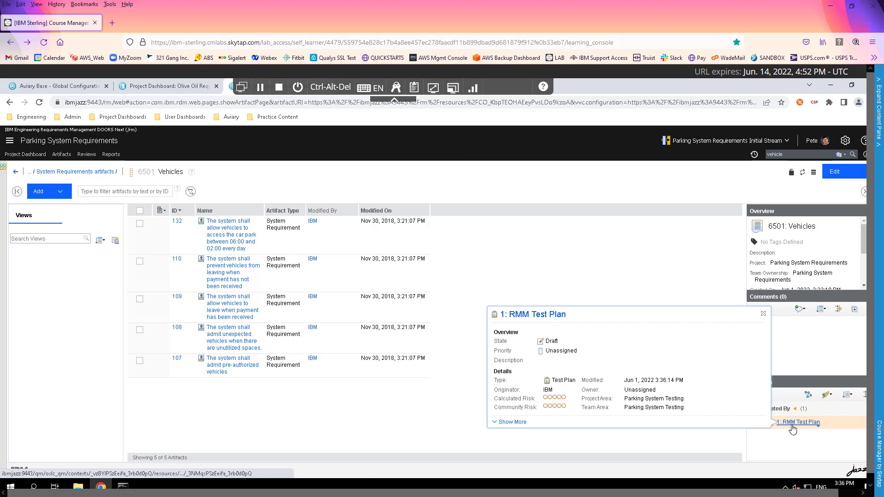
left_click(793, 424)
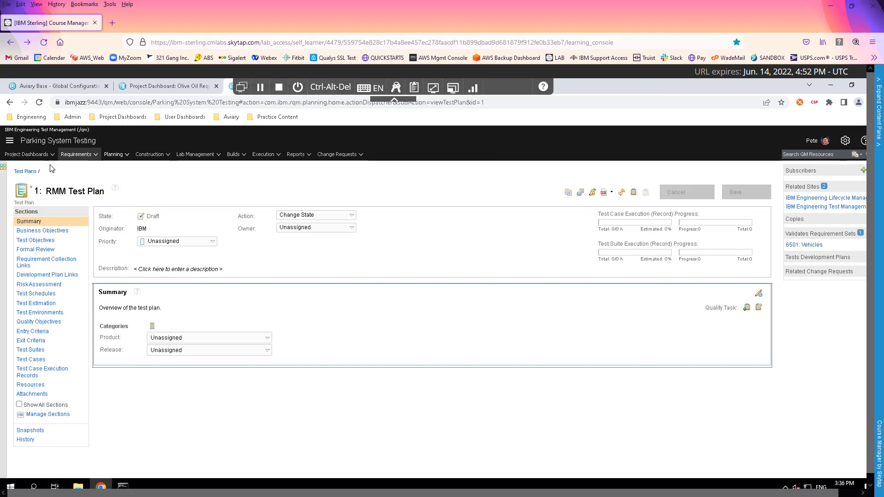
left_click(46, 262)
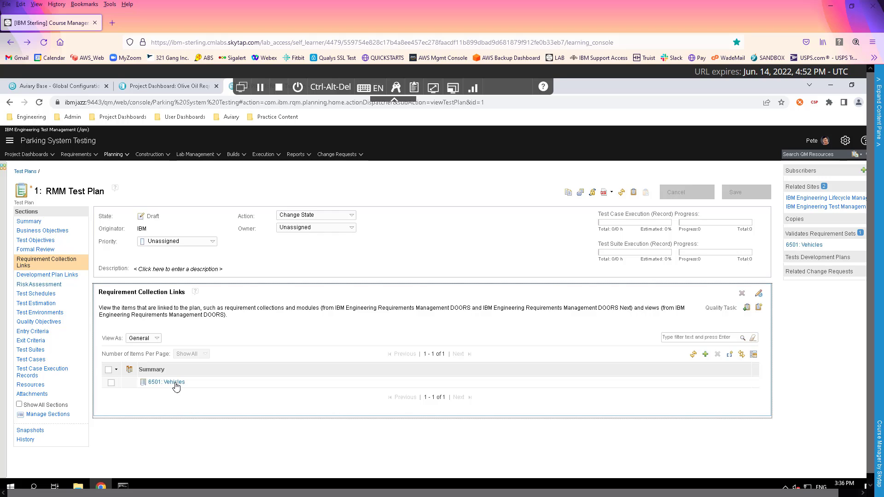
mouse_move(174, 385)
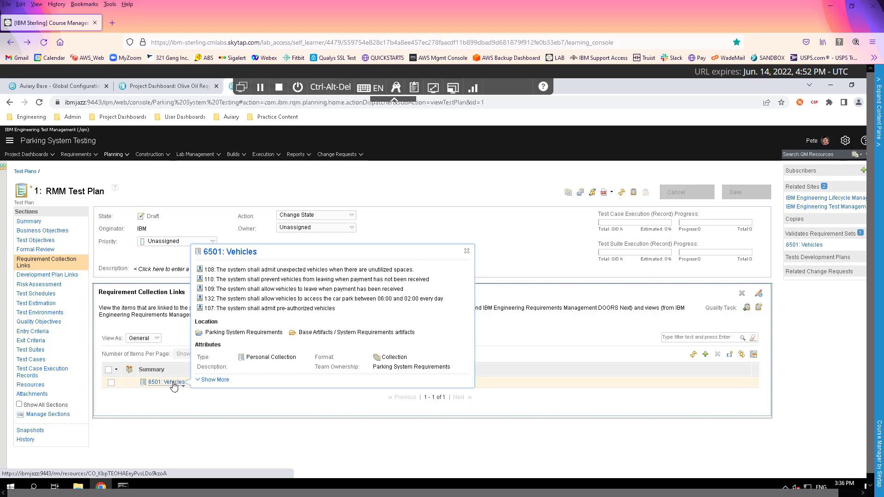